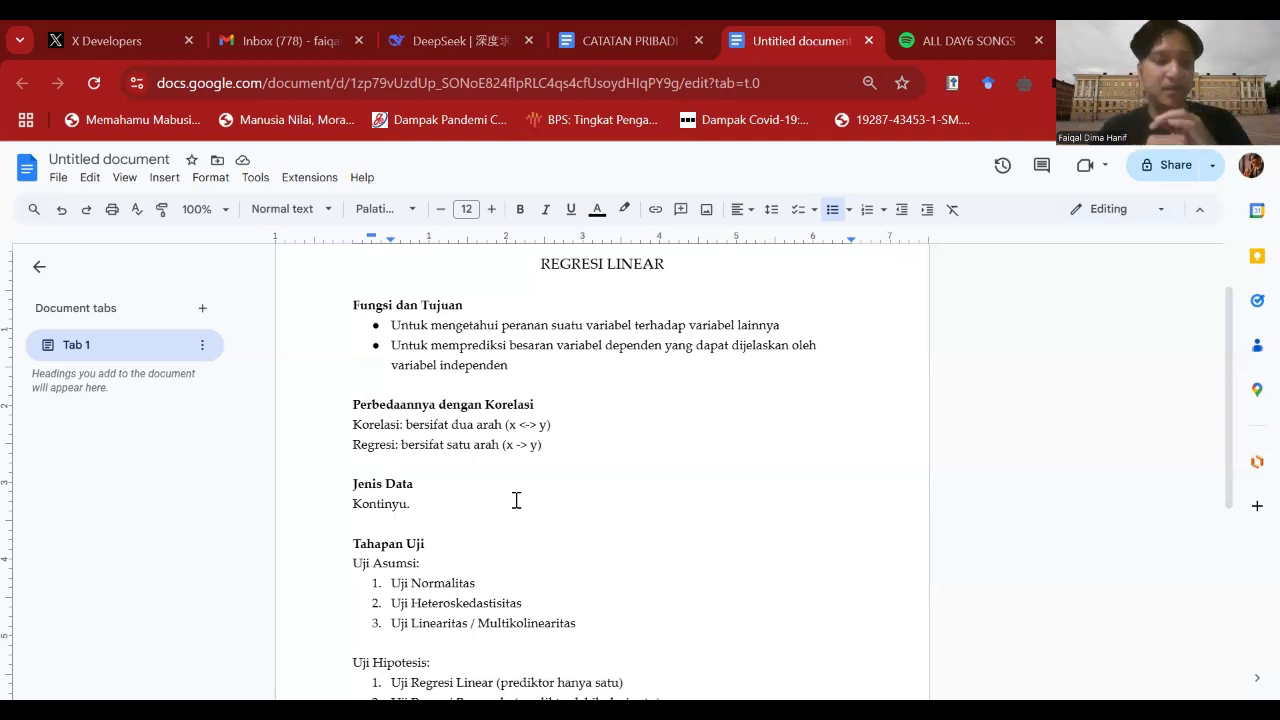
# Step: Read through the linear regression notes down to the lists of assumption and hypothesis tests
pyautogui.scroll(-1, 450, 555)
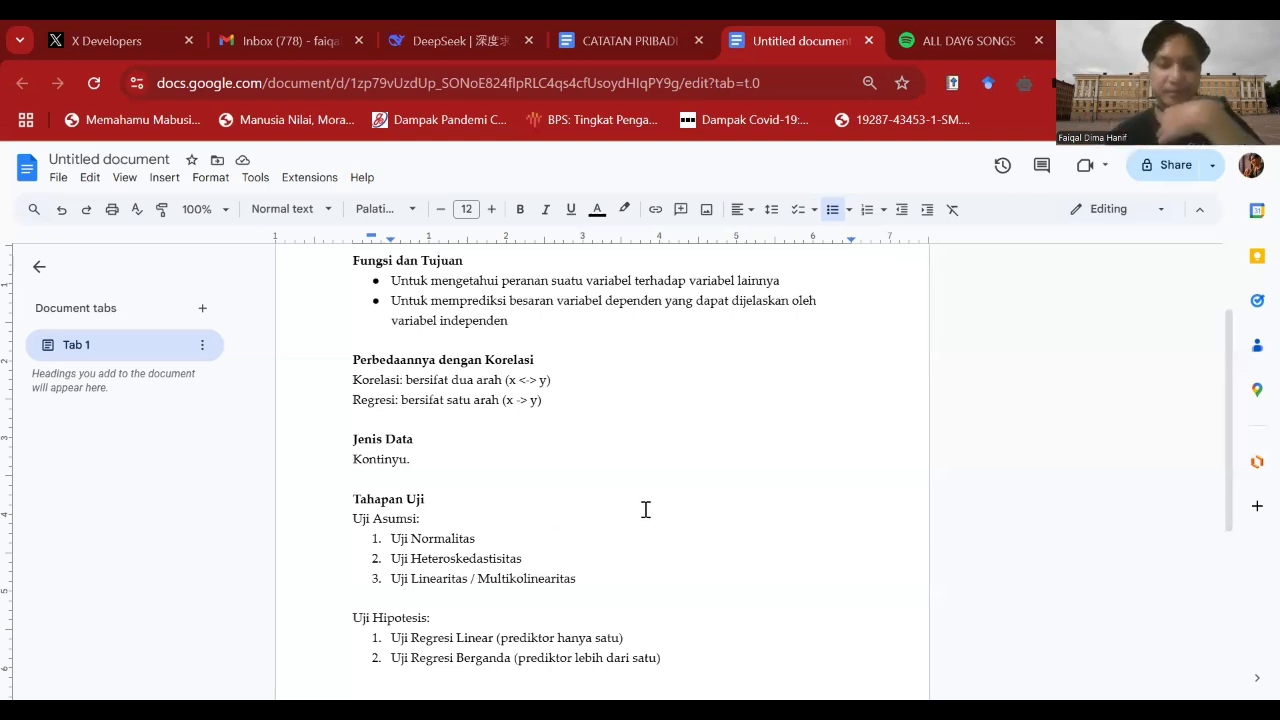
pyautogui.scroll(-3, 616, 533)
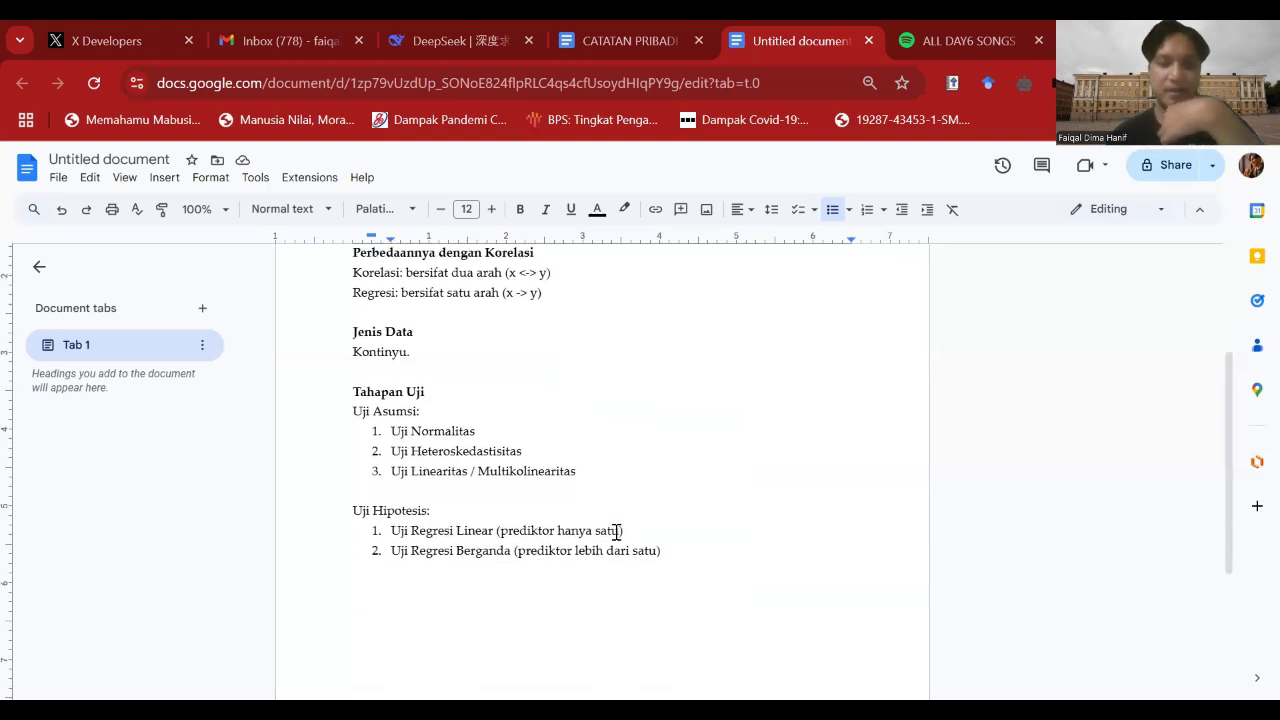
pyautogui.scroll(1, 618, 528)
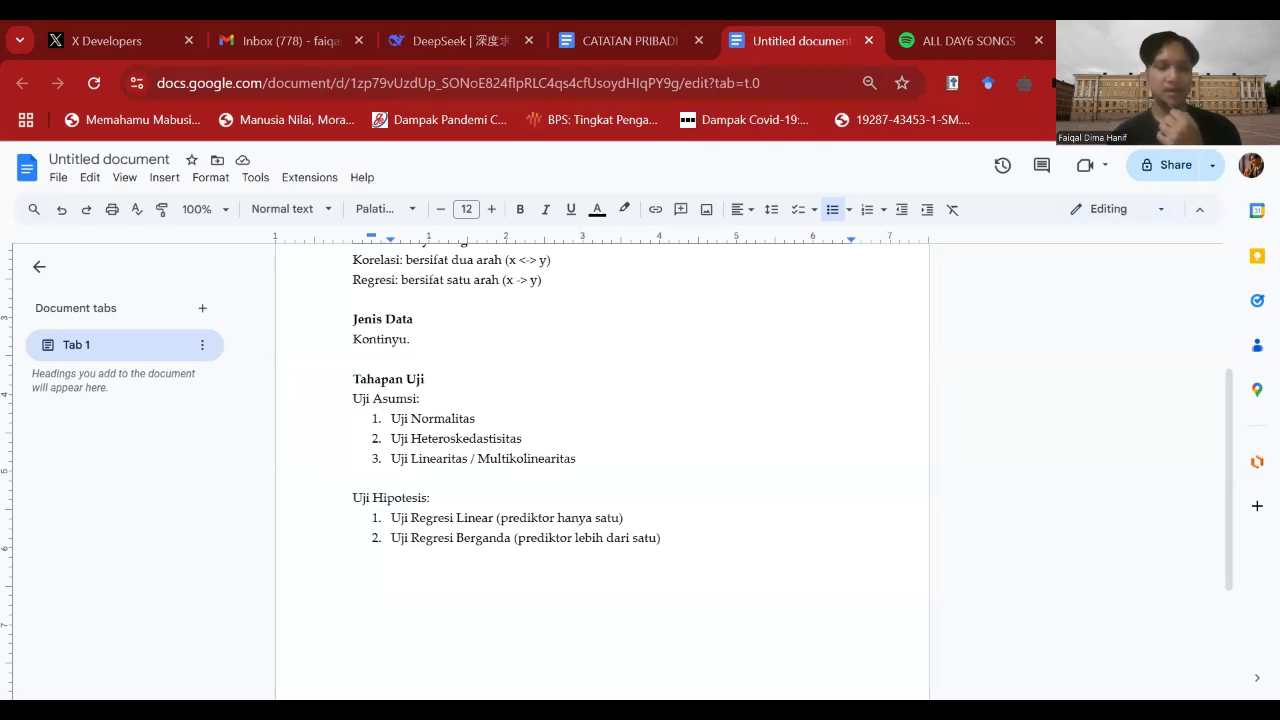
# Step: Switch to jamovi and look over the variables in the predictors of happiness dataset and the existing regression output
pyautogui.hotkey('alt', 'Tab')
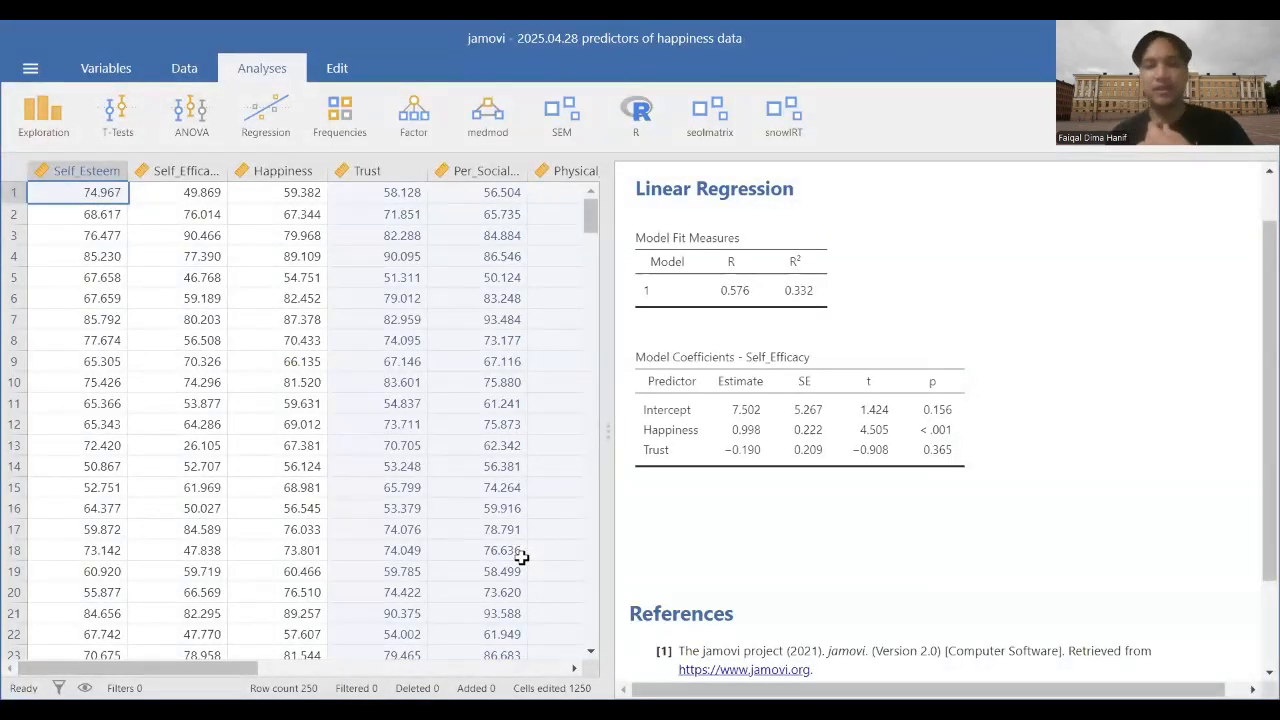
pyautogui.hscroll(5, 285, 391)
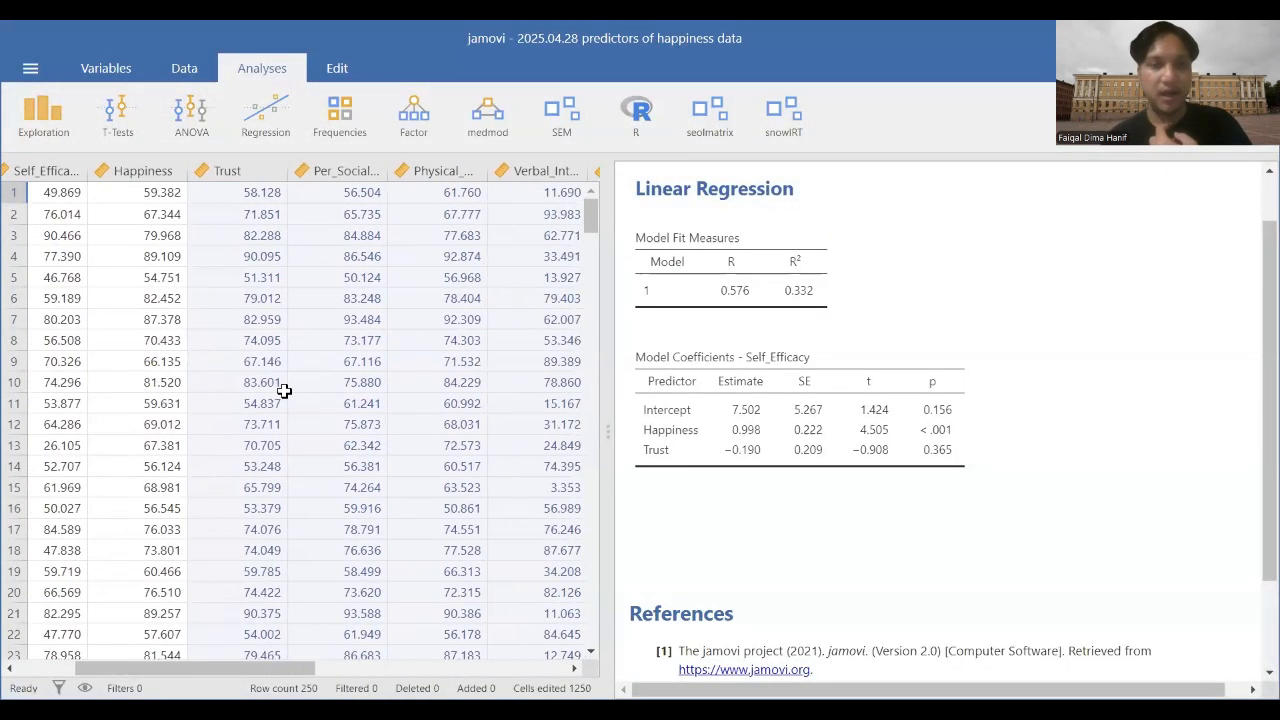
pyautogui.hscroll(-3, 285, 391)
pyautogui.hscroll(-2, 466, 391)
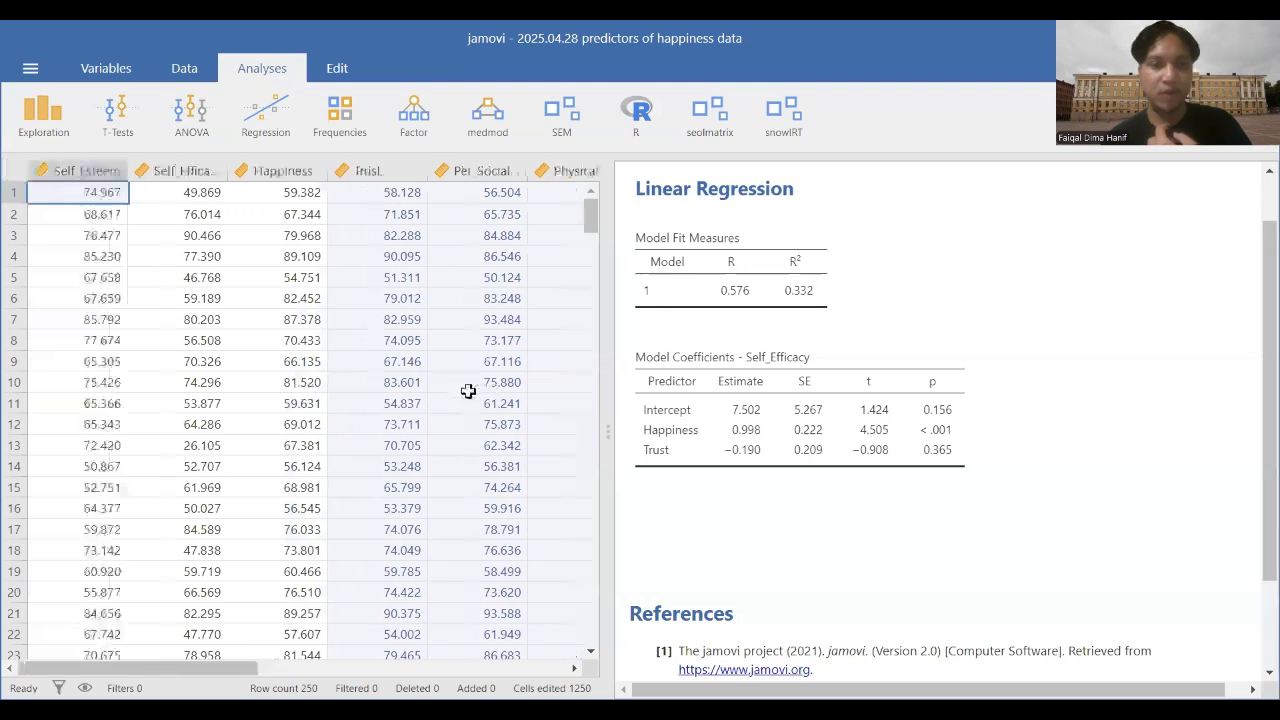
pyautogui.hscroll(2, 466, 391)
pyautogui.hscroll(-2, 468, 391)
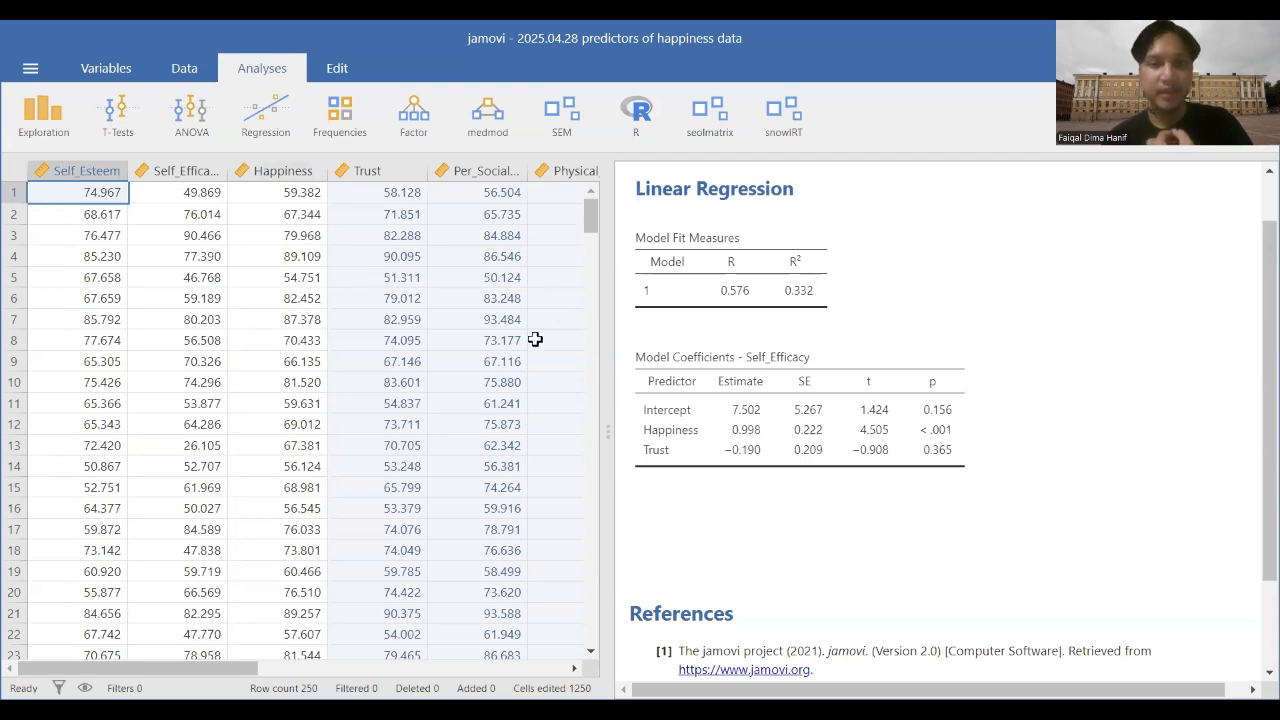
pyautogui.scroll(-1, 628, 402)
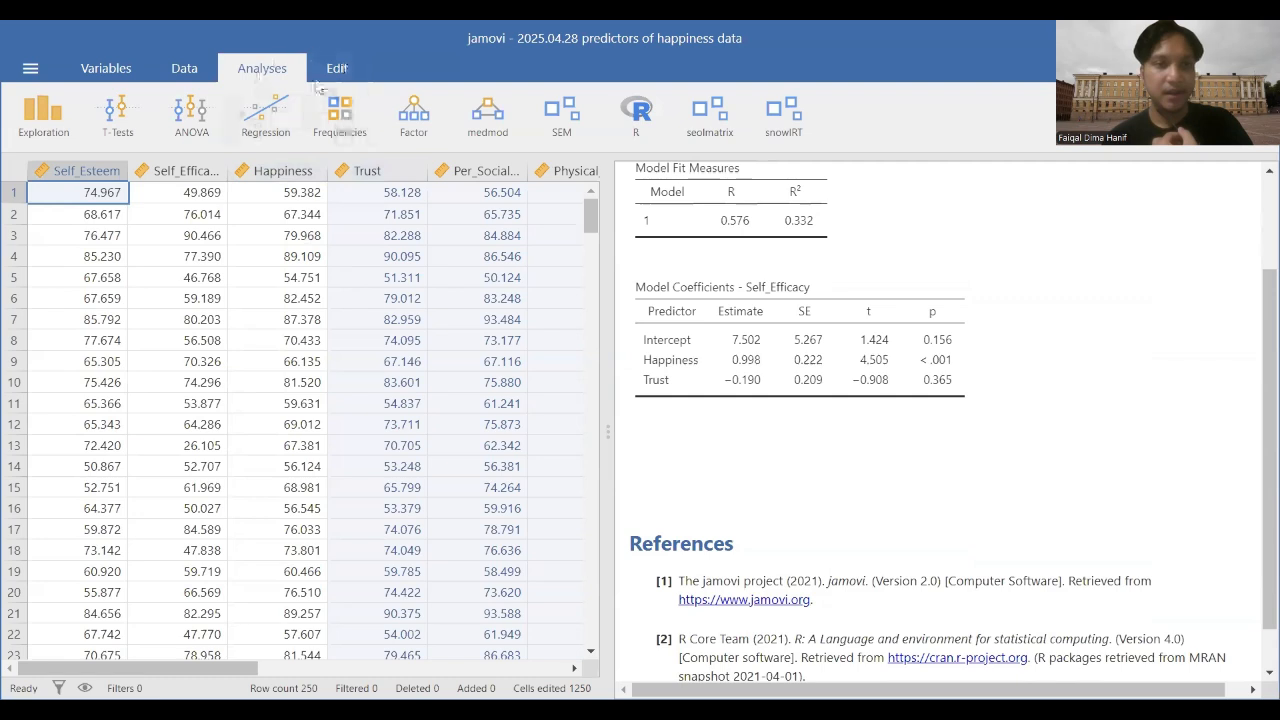
# Step: Create a Linear Regression with Happiness as the dependent variable and Self_Esteem as the covariate
pyautogui.click(256, 141)
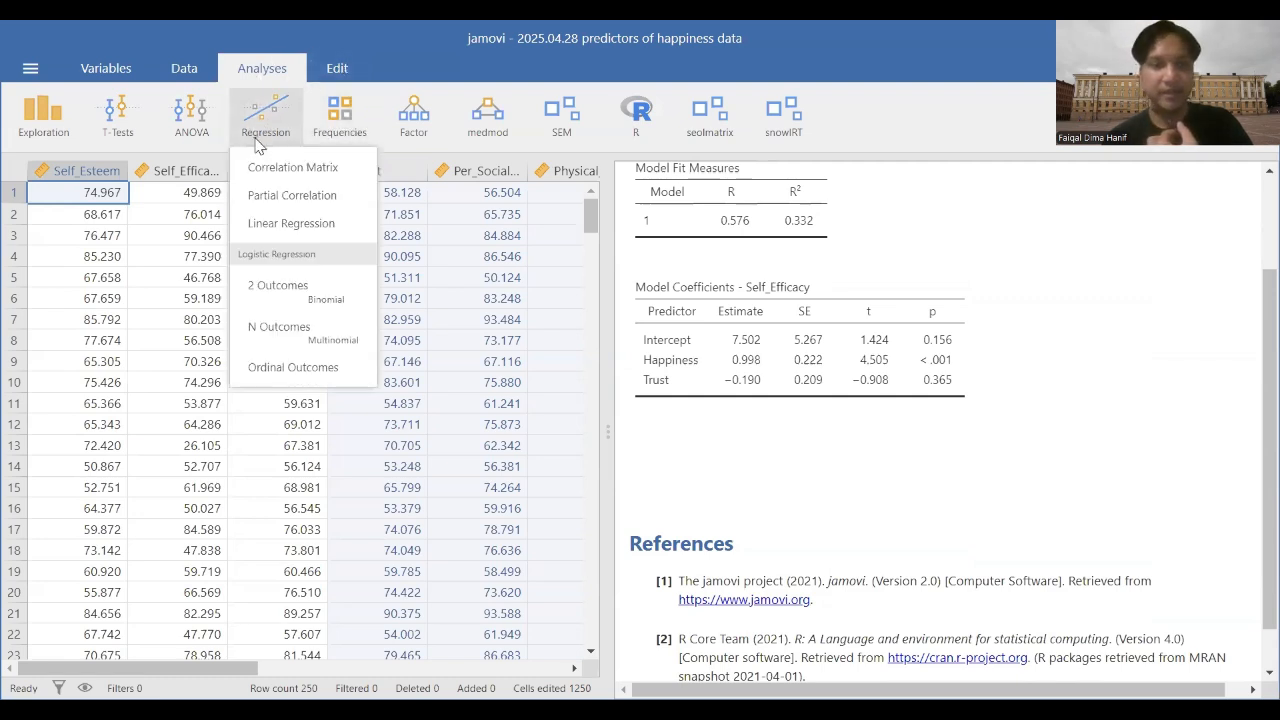
pyautogui.click(288, 223)
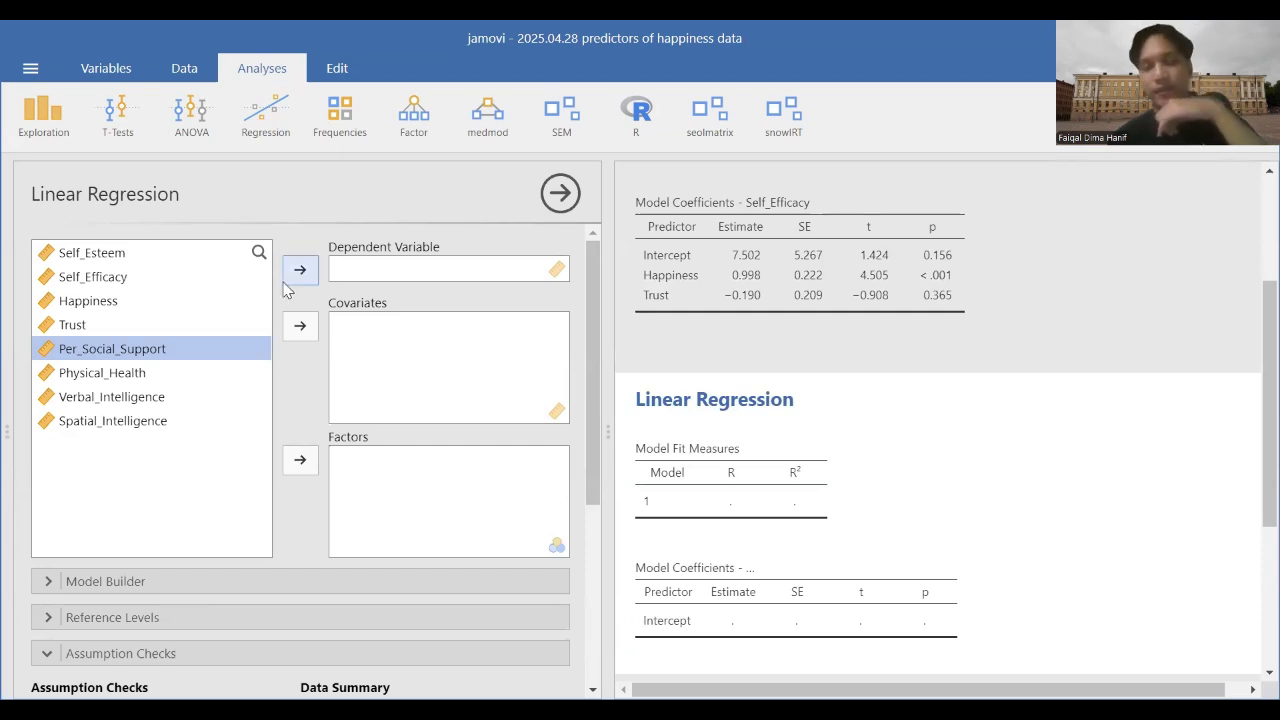
pyautogui.click(184, 304)
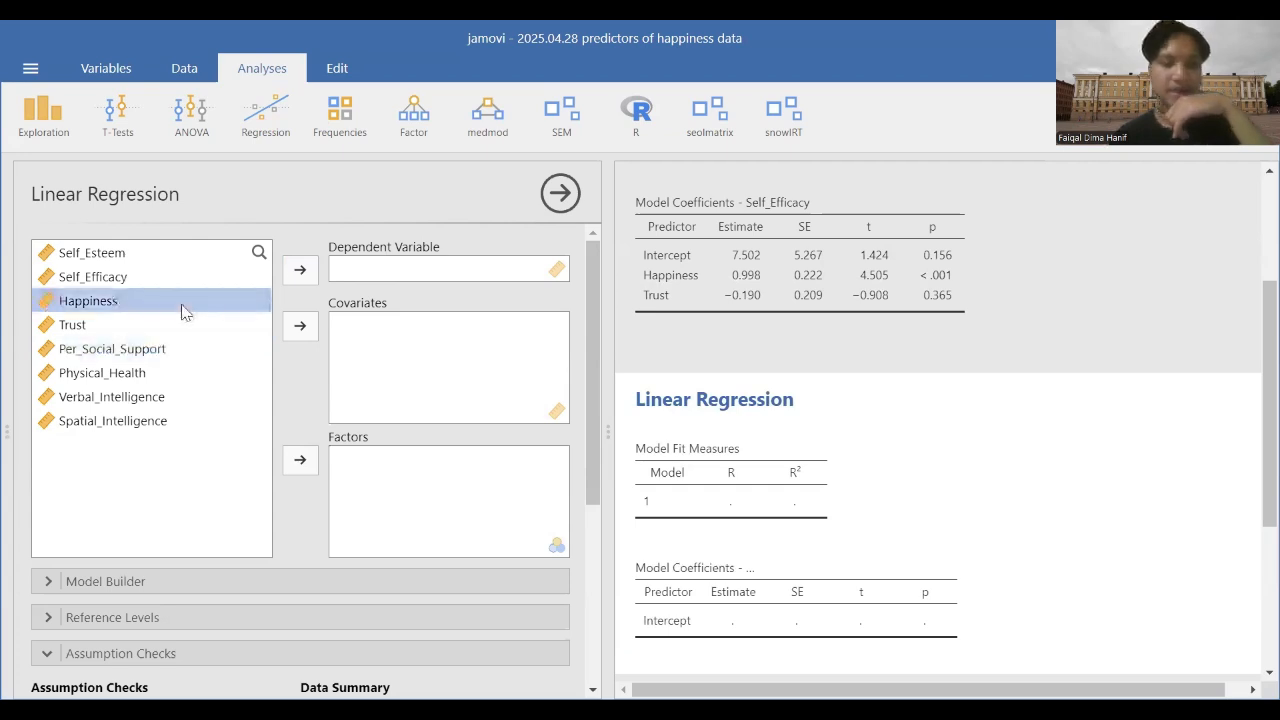
pyautogui.click(301, 272)
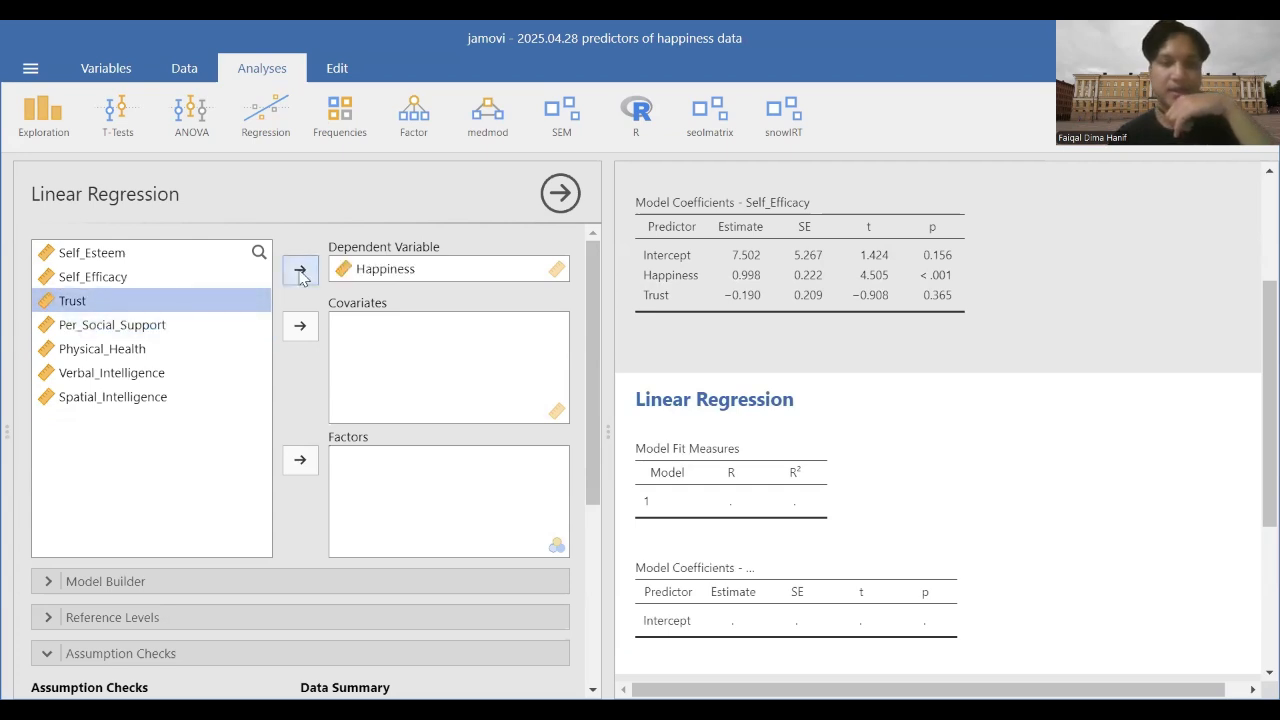
pyautogui.click(195, 262)
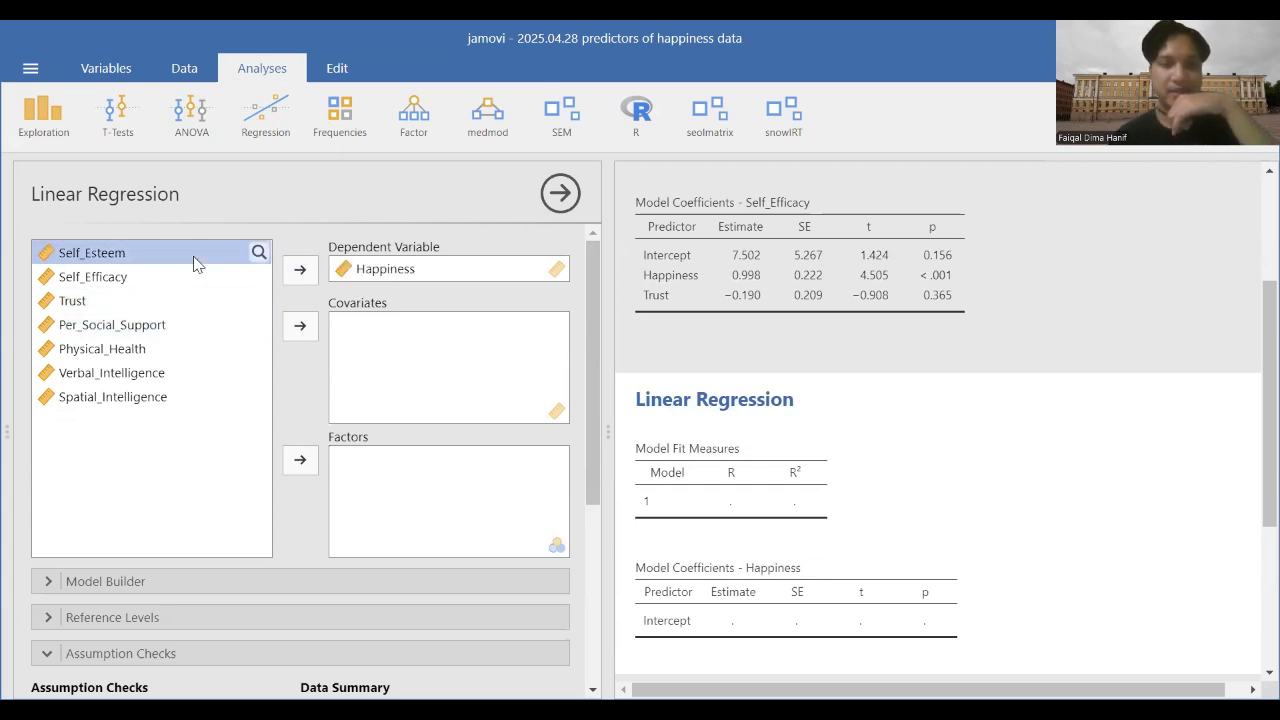
pyautogui.click(301, 327)
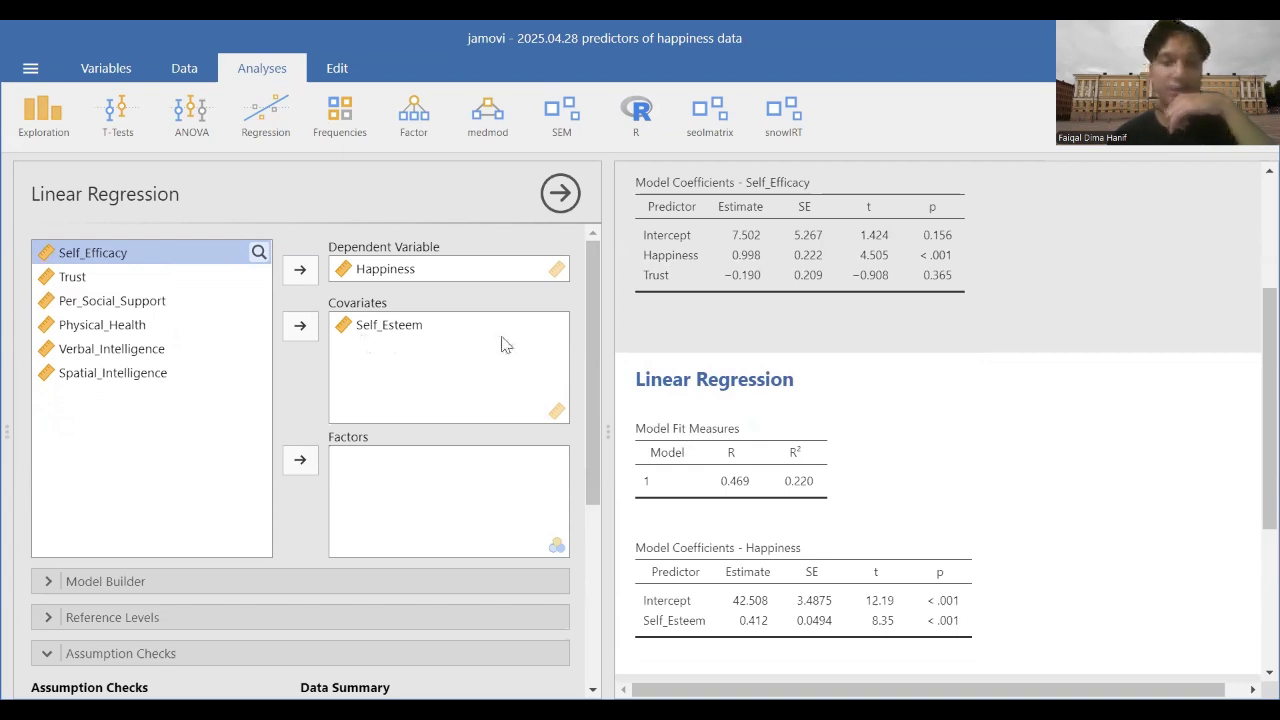
# Step: Enable the collinearity statistics and the normality test as assumption checks for the Happiness regression
pyautogui.scroll(-3, 490, 402)
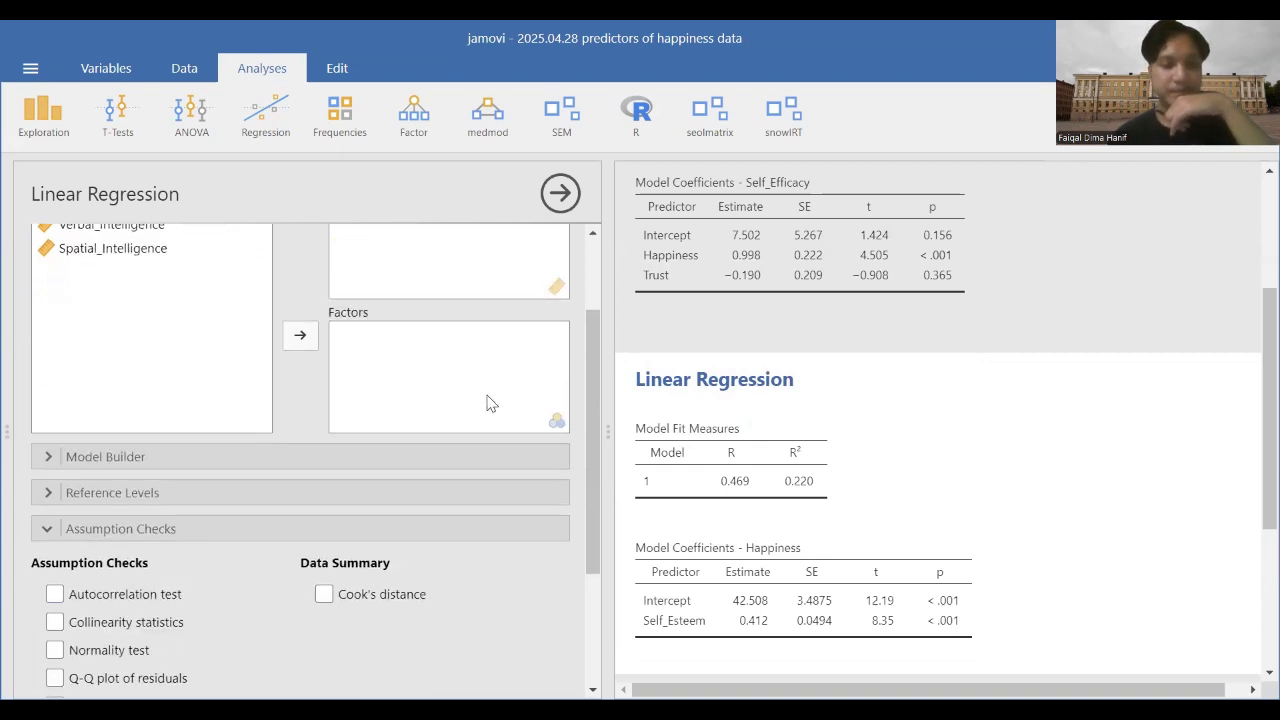
pyautogui.scroll(-2, 220, 487)
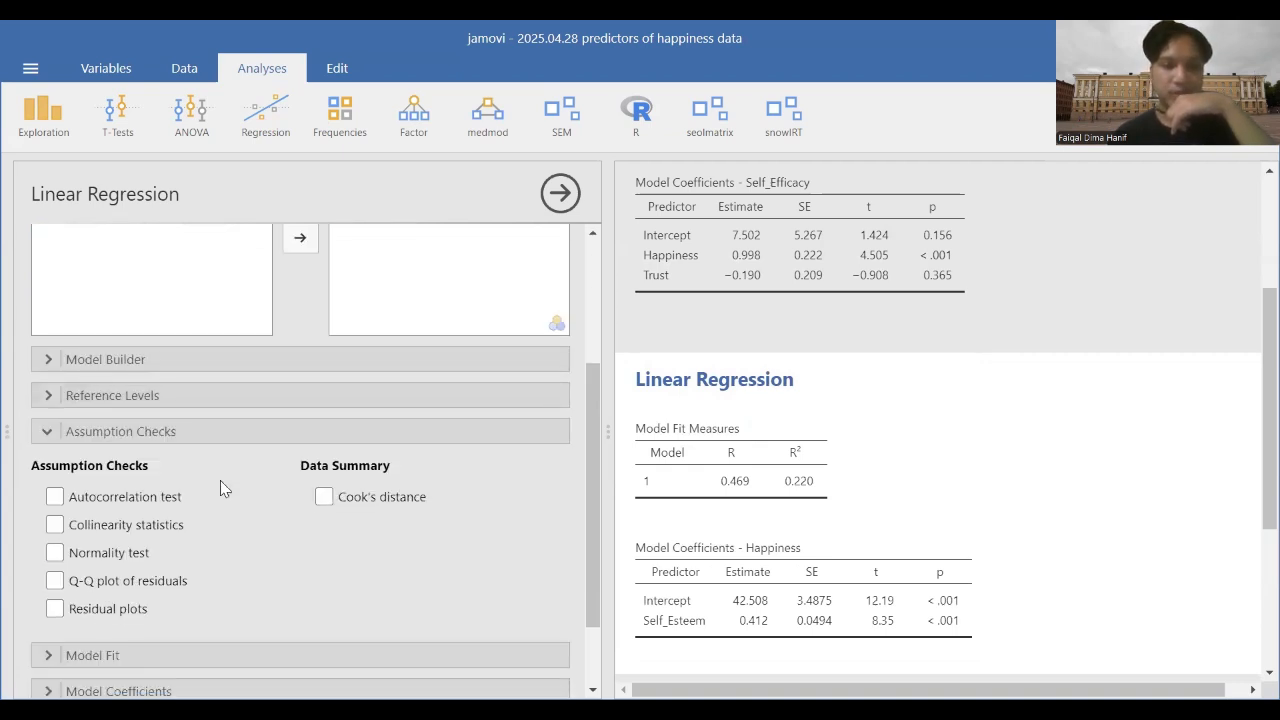
pyautogui.scroll(-1, 220, 487)
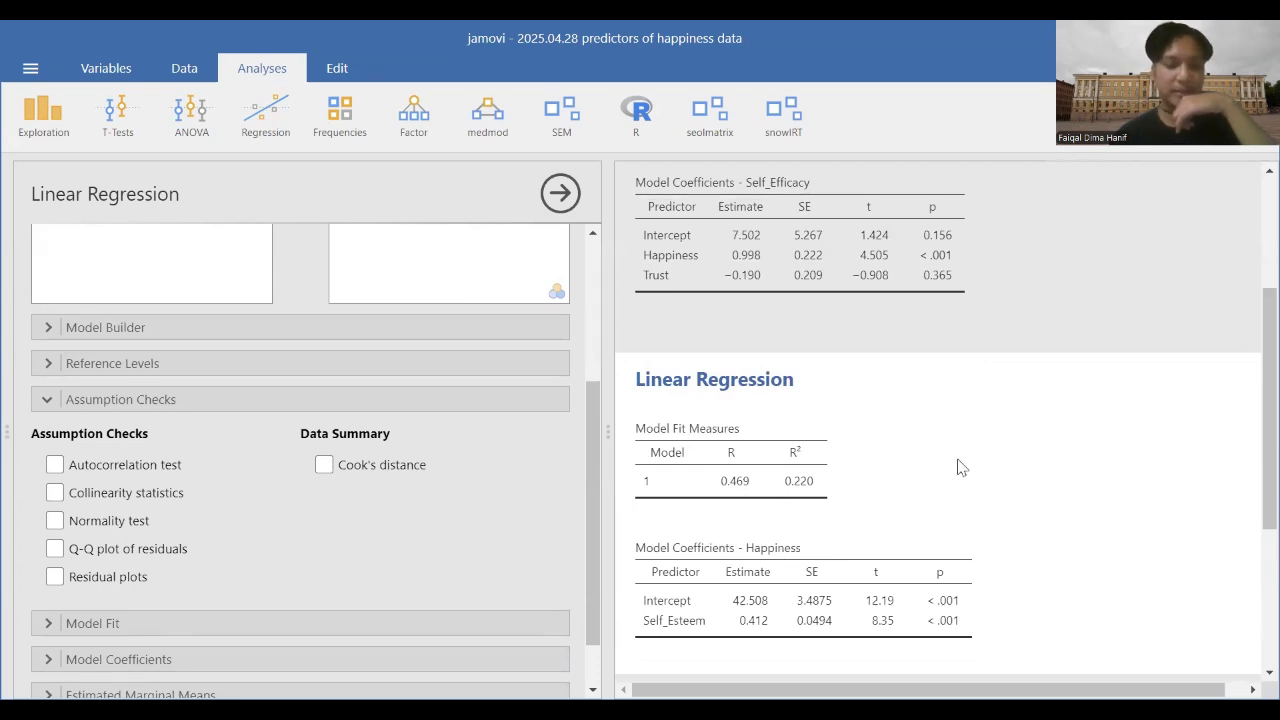
pyautogui.scroll(-2, 428, 576)
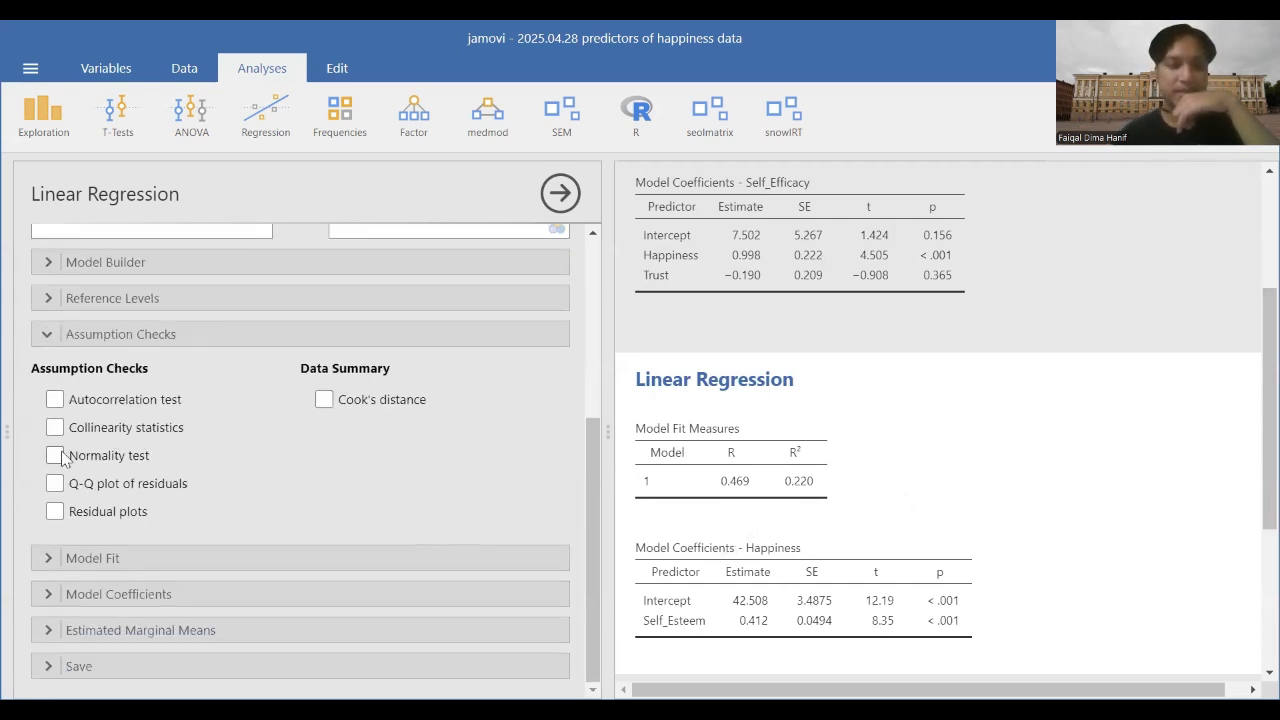
pyautogui.click(55, 428)
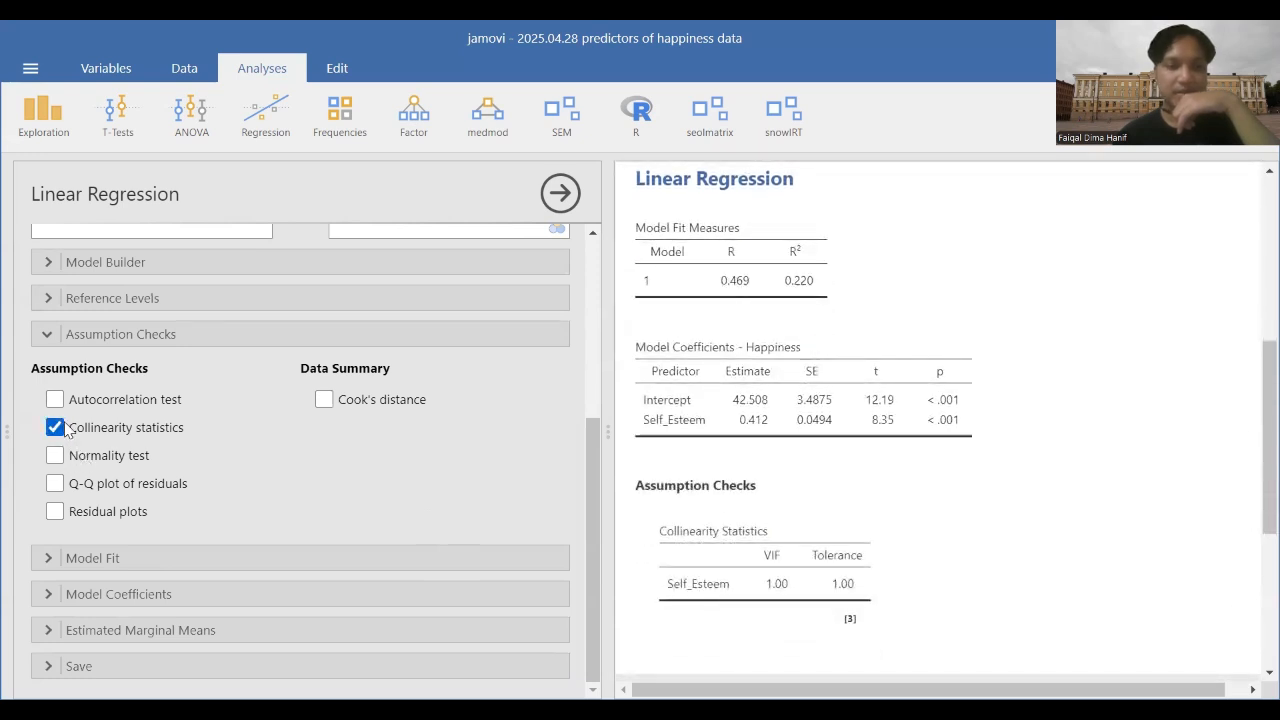
pyautogui.click(55, 456)
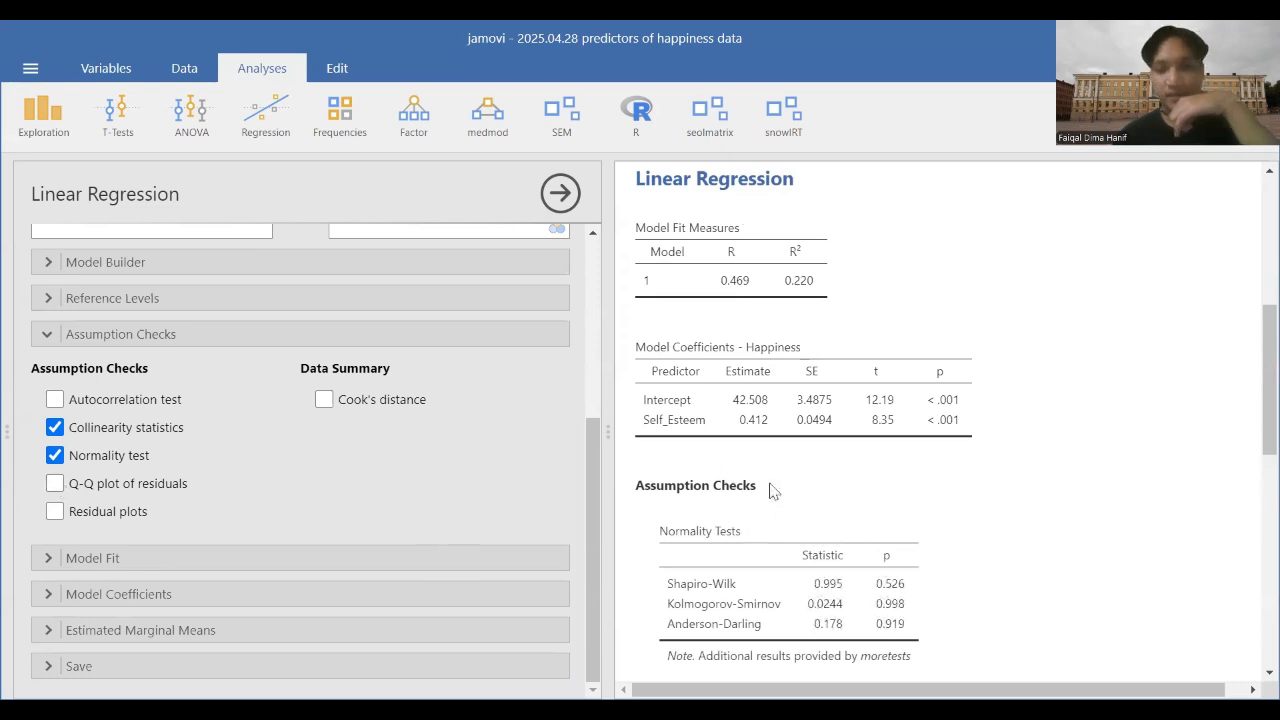
# Step: Examine the normality, heteroskedasticity and collinearity tables in the assumption check results
pyautogui.scroll(-2, 771, 490)
pyautogui.scroll(1, 771, 490)
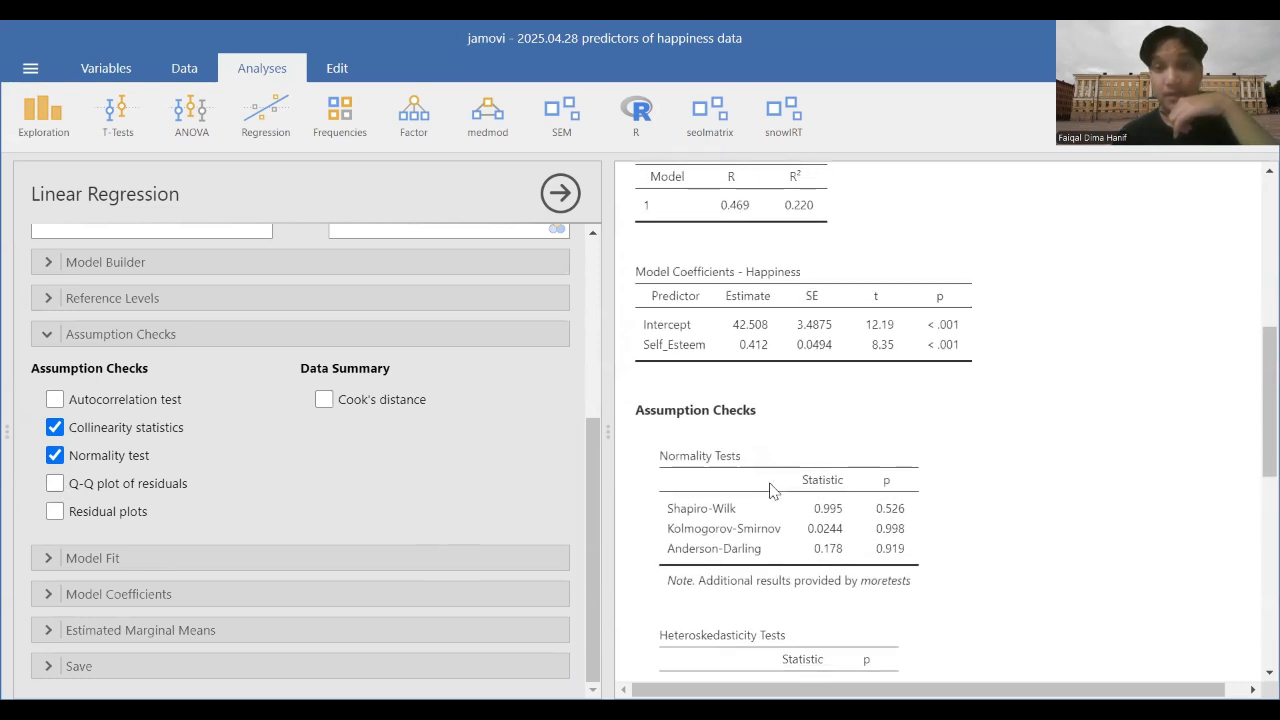
pyautogui.scroll(-4, 771, 490)
pyautogui.scroll(-1, 771, 490)
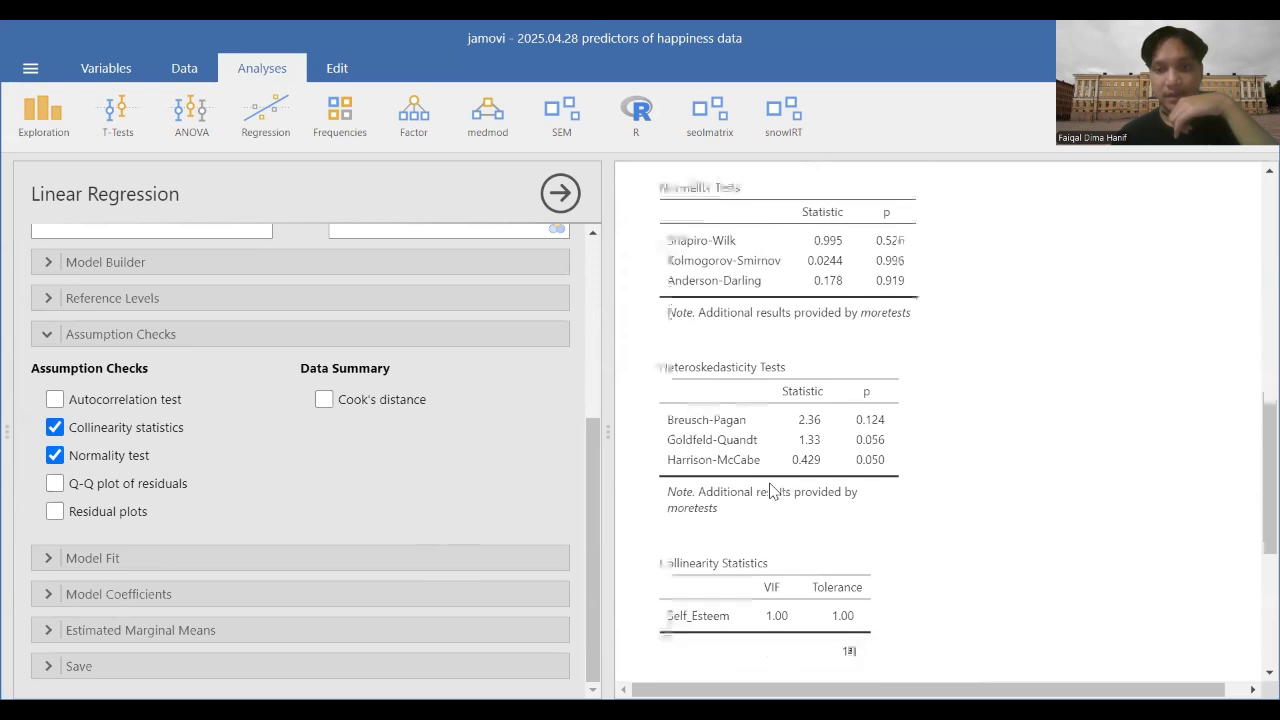
pyautogui.scroll(2, 771, 488)
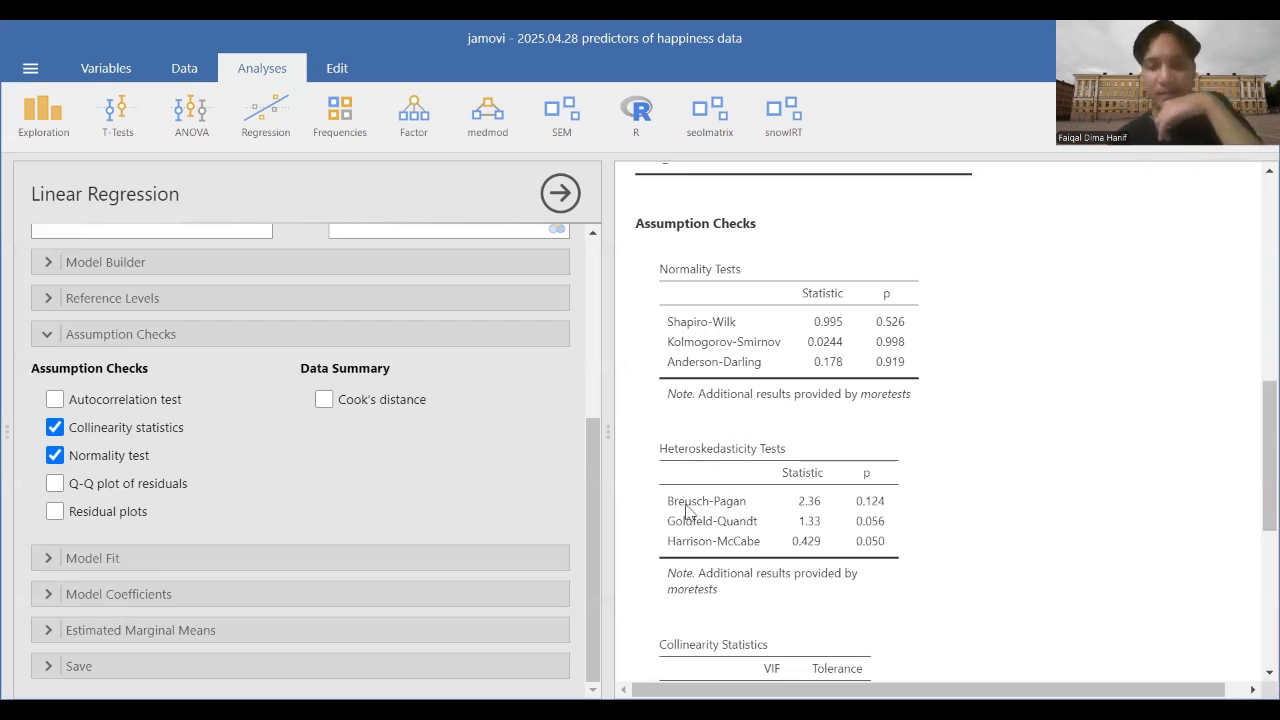
pyautogui.scroll(-2, 765, 518)
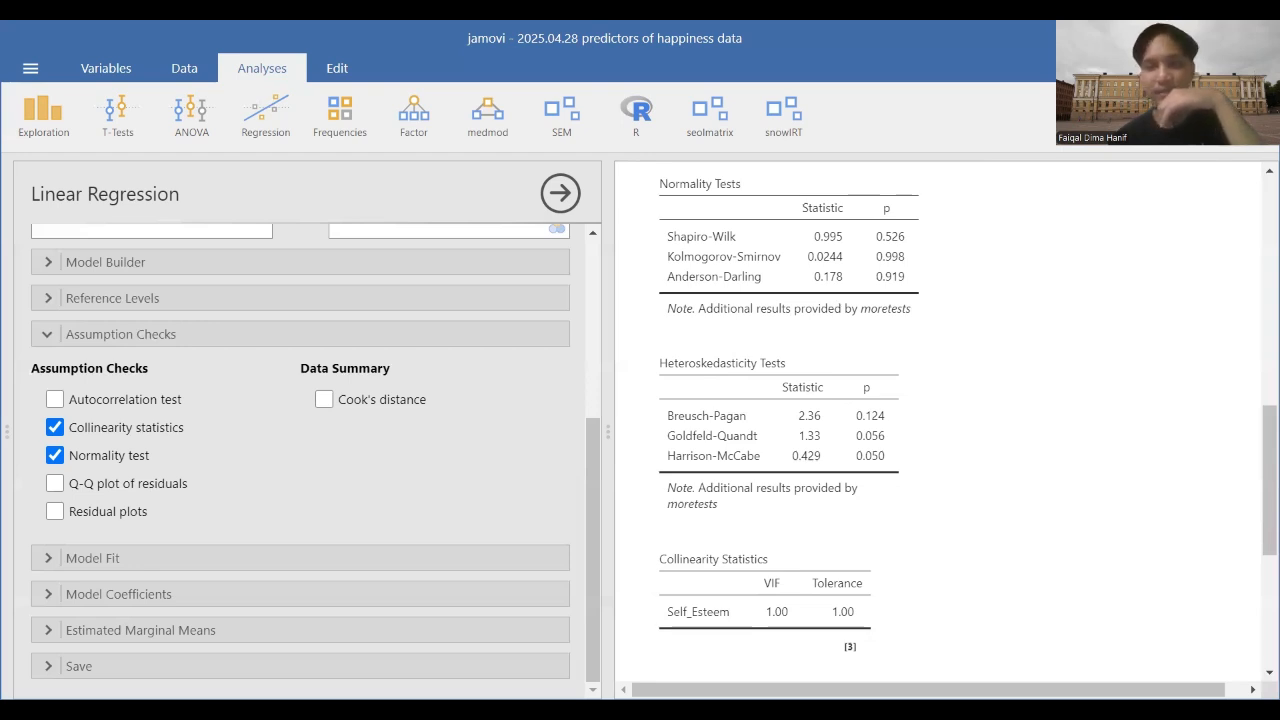
# Step: Look up the moretests module among the available jamovi modules, then close the module library
pyautogui.click(1243, 115)
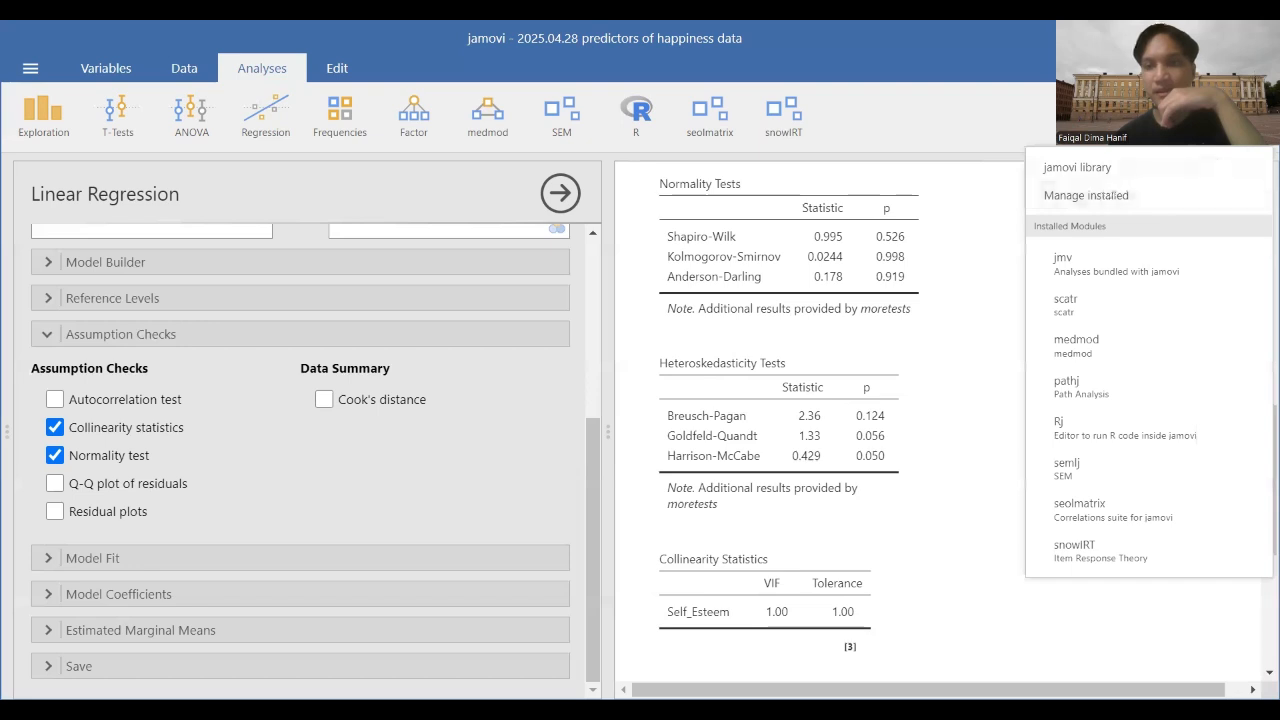
pyautogui.click(1090, 196)
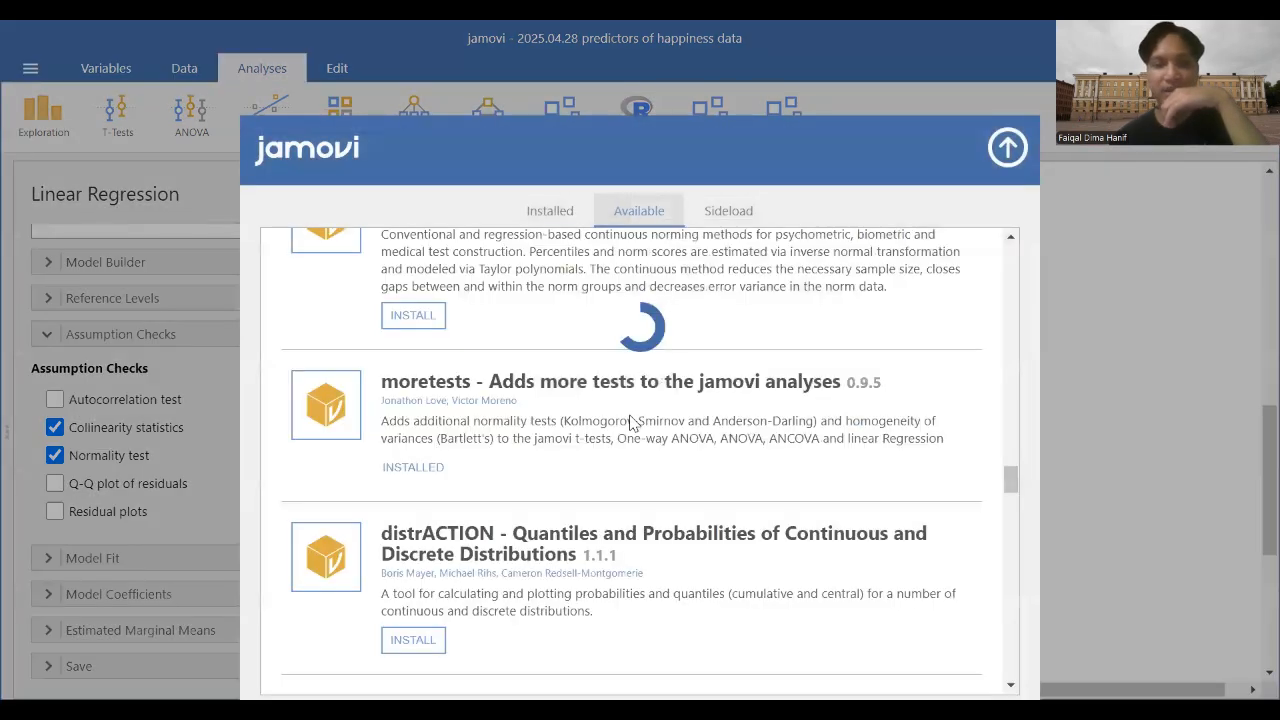
pyautogui.scroll(-1, 630, 424)
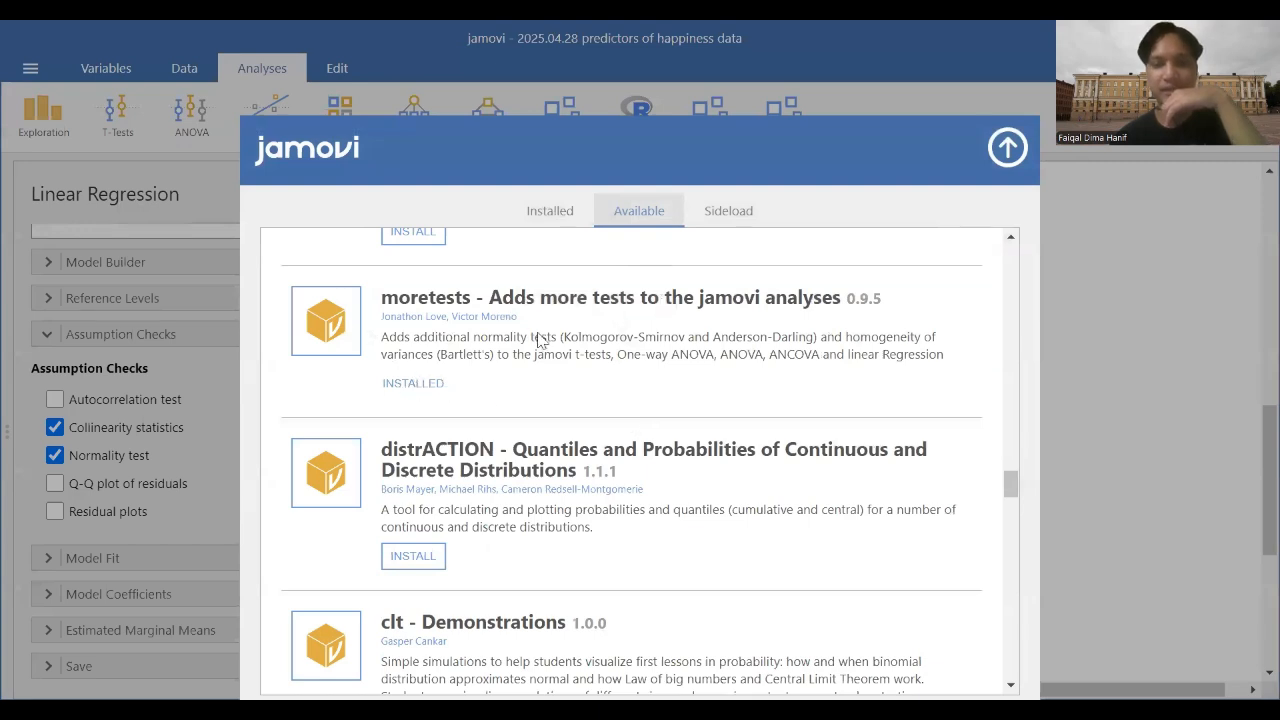
pyautogui.click(1007, 148)
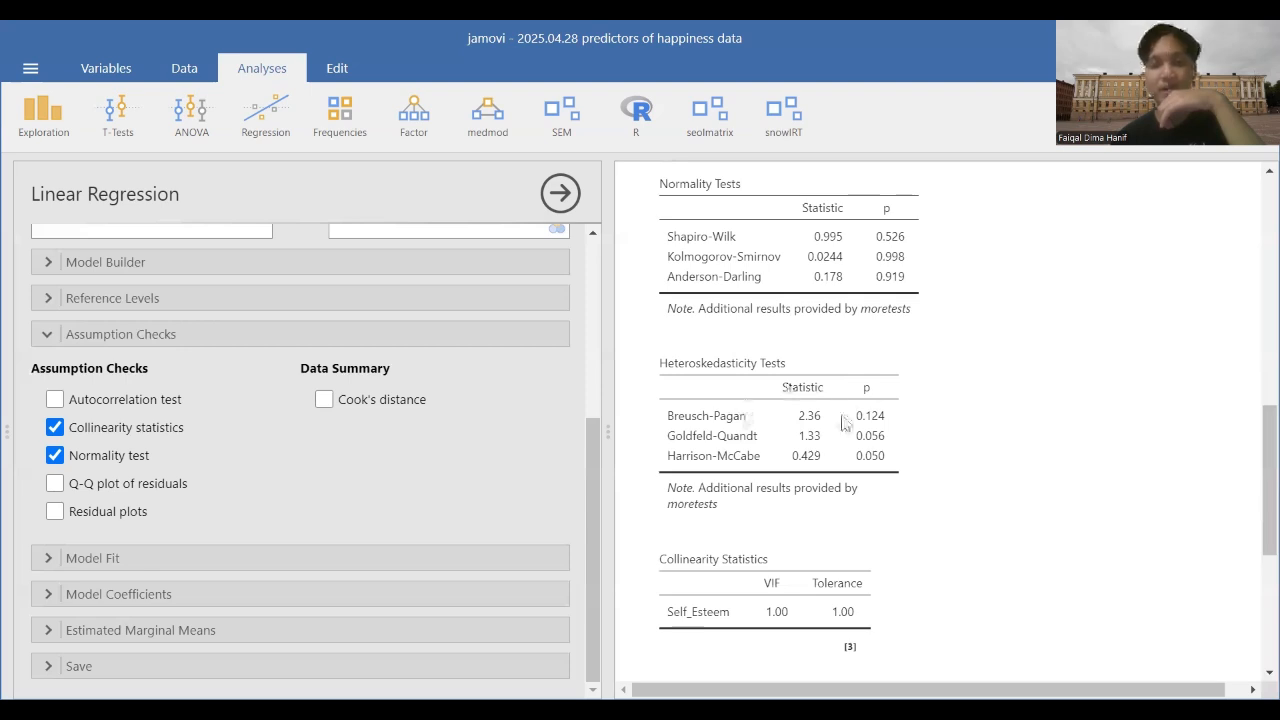
# Step: Review the collinearity statistics, then the model fit measures and coefficients of the Happiness regression
pyautogui.scroll(-2, 809, 523)
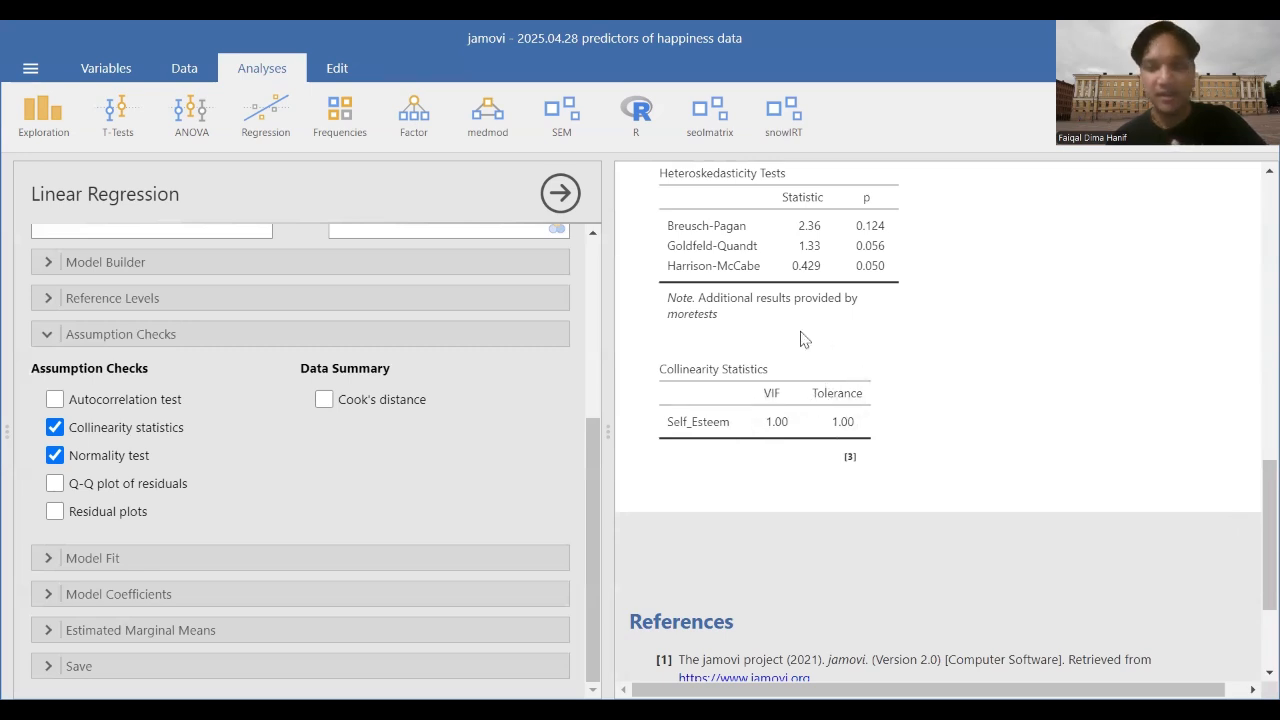
pyautogui.scroll(10, 804, 340)
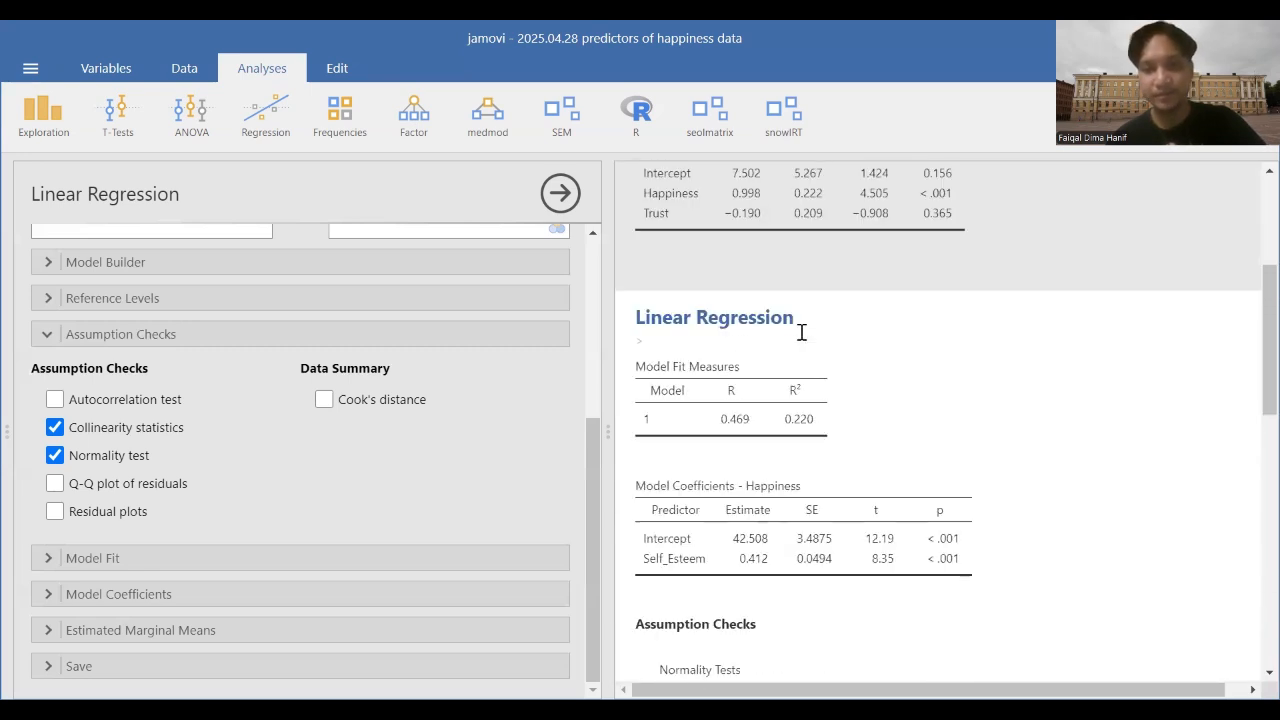
pyautogui.scroll(3, 806, 338)
pyautogui.scroll(2, 843, 477)
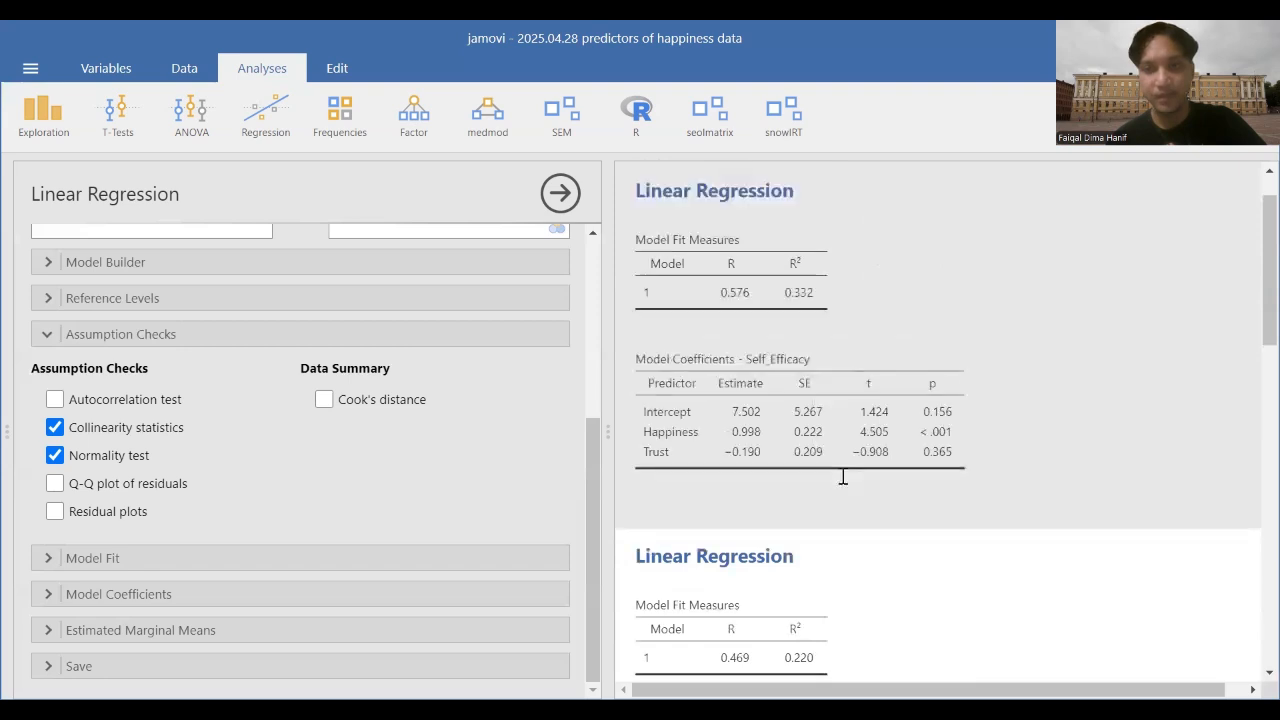
pyautogui.scroll(-1, 880, 449)
pyautogui.scroll(-5, 880, 449)
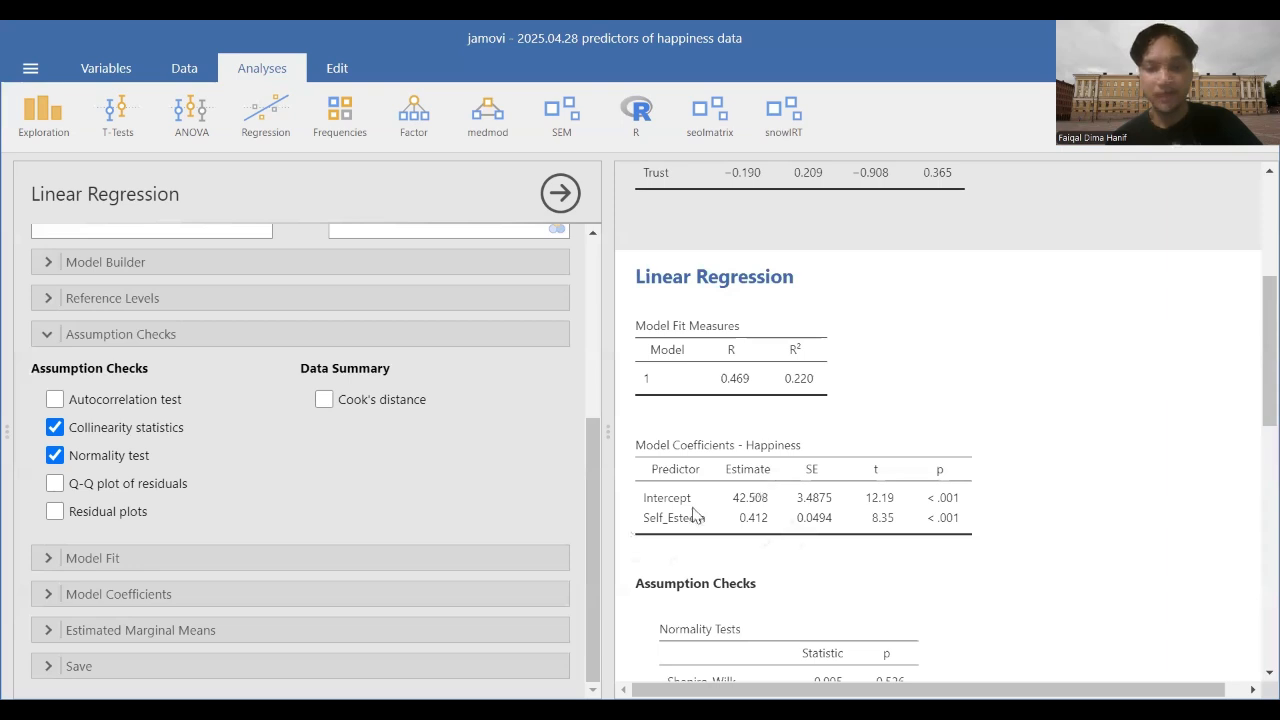
pyautogui.scroll(-1, 822, 533)
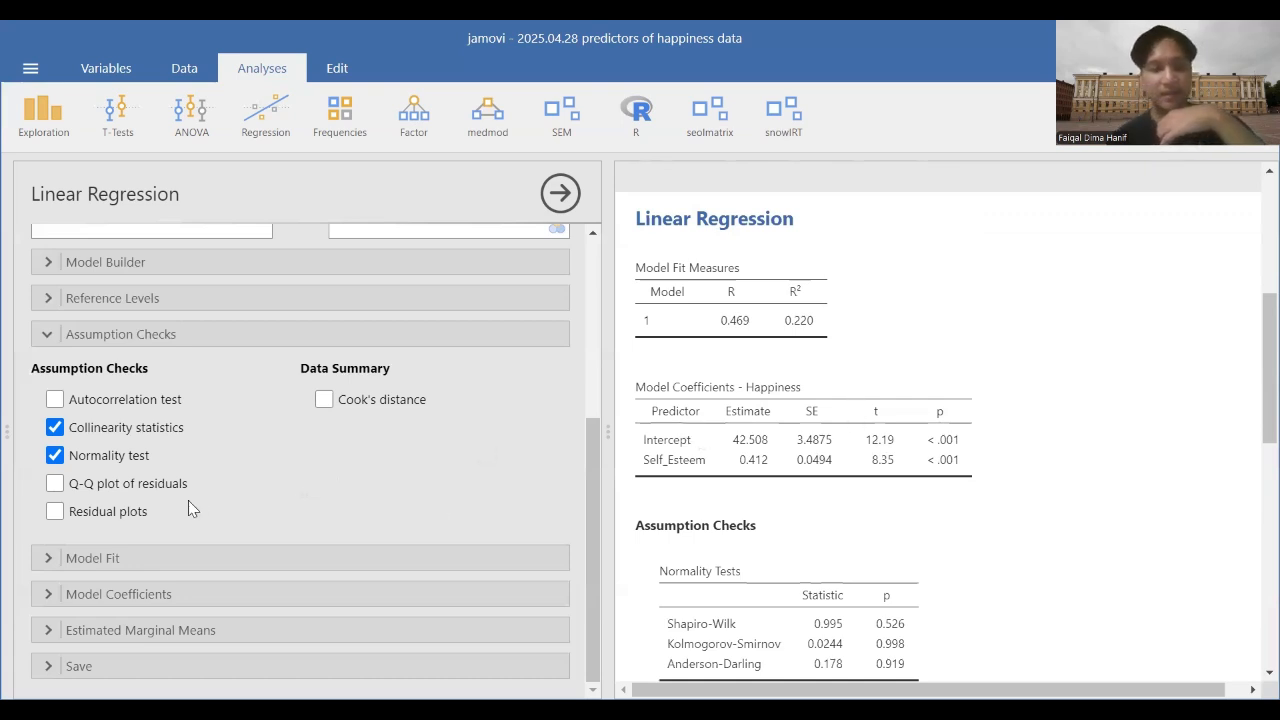
# Step: Add the standardized estimate to the model coefficients of the Happiness regression
pyautogui.click(131, 558)
pyautogui.click(131, 558)
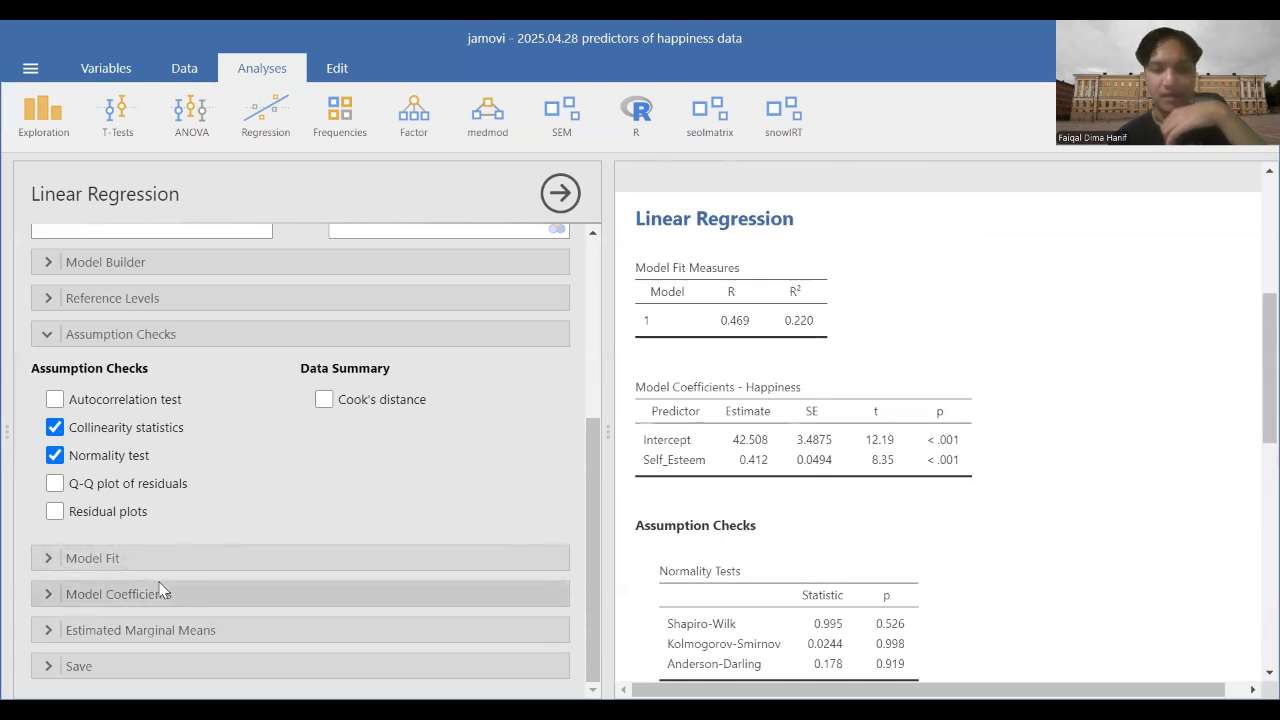
pyautogui.click(160, 593)
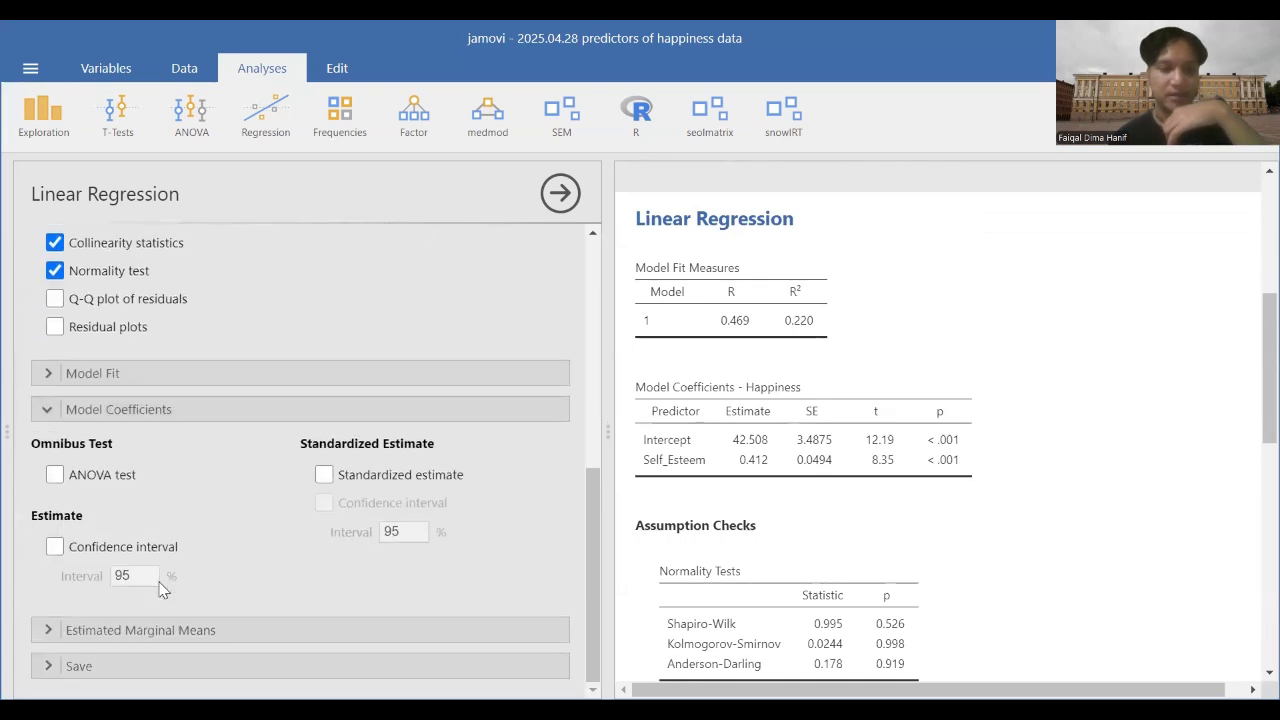
pyautogui.click(324, 475)
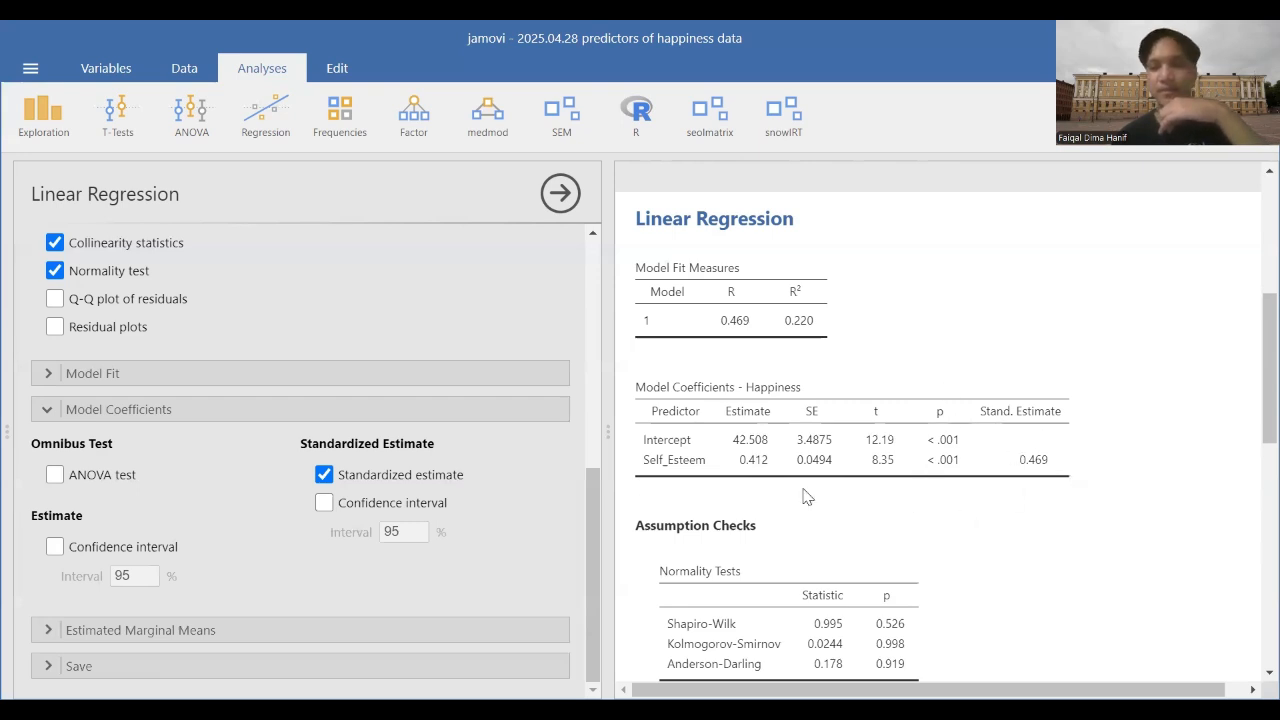
pyautogui.scroll(-3, 806, 491)
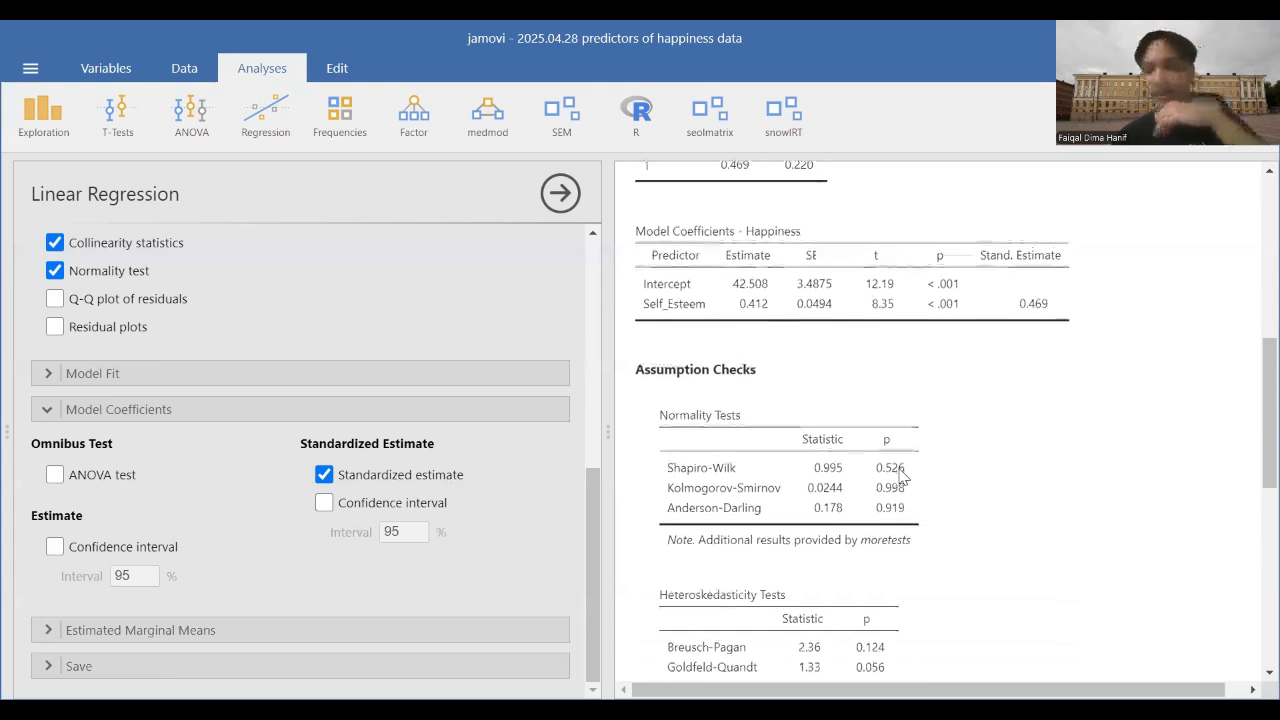